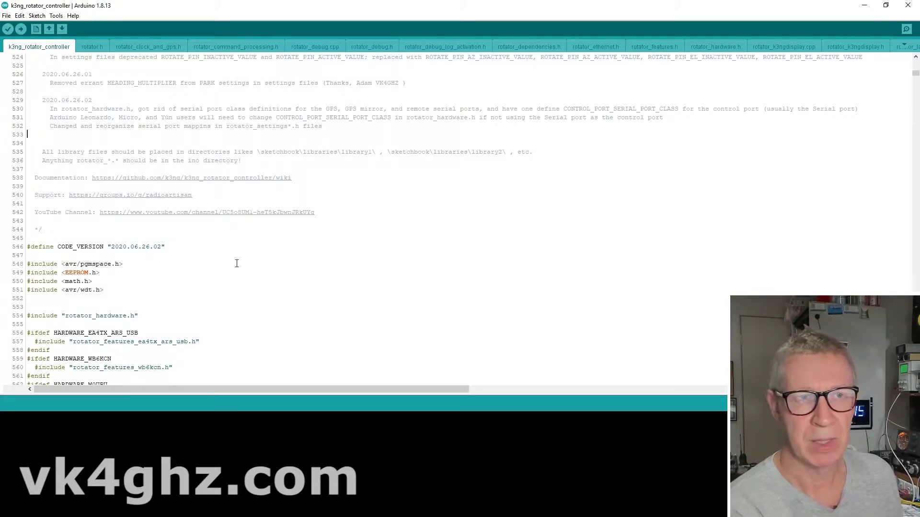
# Step: Search the sketch for xf8 and place the caret on the commented xF8 at line 3910
pyautogui.hotkey('ctrl', 'f')
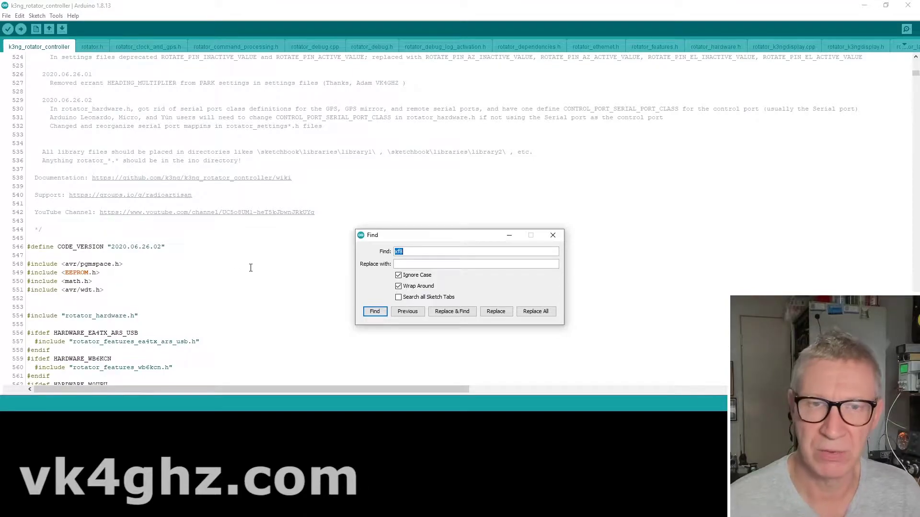
pyautogui.click(379, 315)
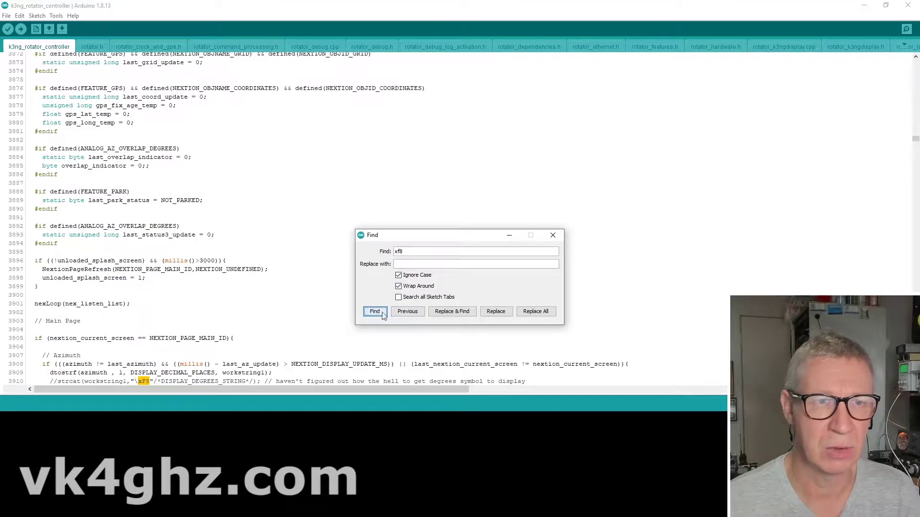
pyautogui.click(553, 236)
pyautogui.scroll(-2, 456, 251)
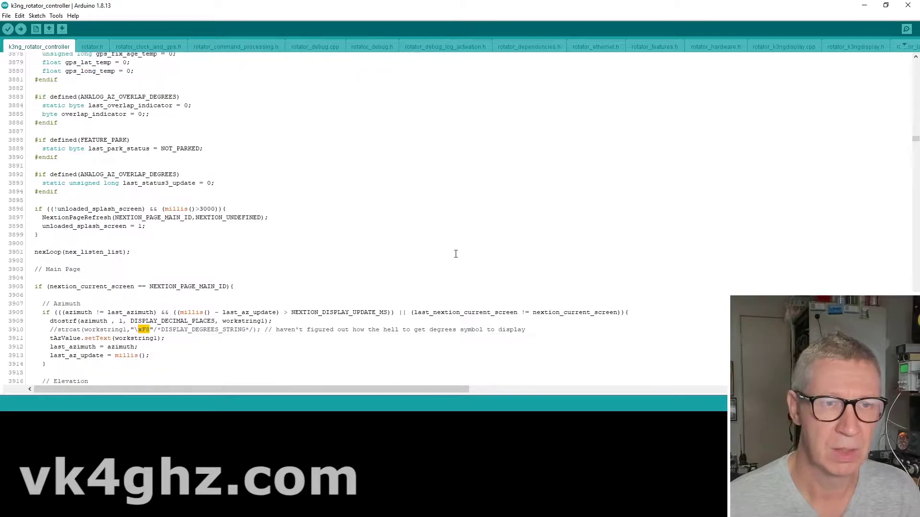
pyautogui.scroll(-3, 310, 271)
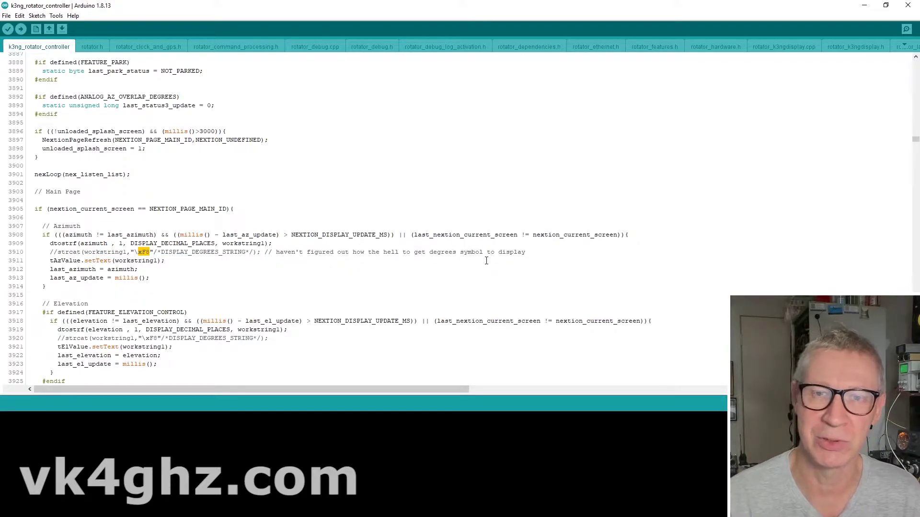
pyautogui.click(144, 252)
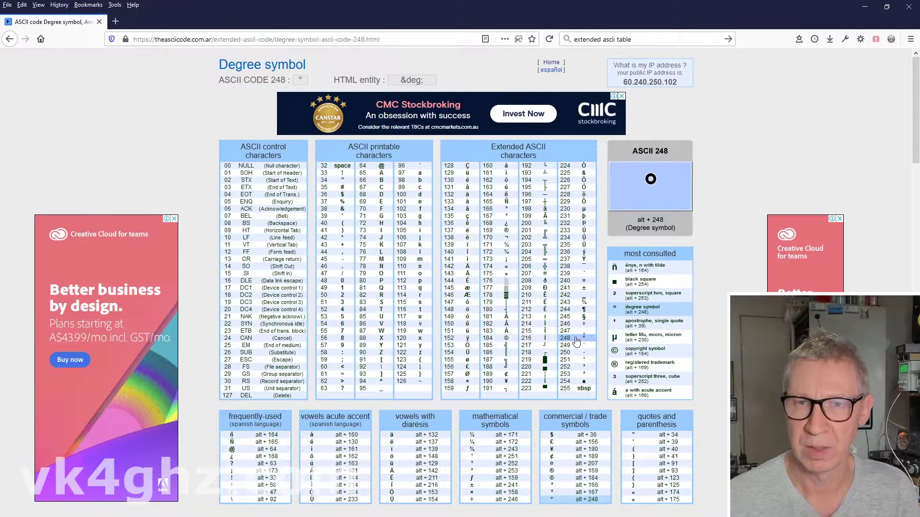
# Step: Switch to the Calculator to convert degree code 248 to hex
pyautogui.hotkey('alt', 'Tab')
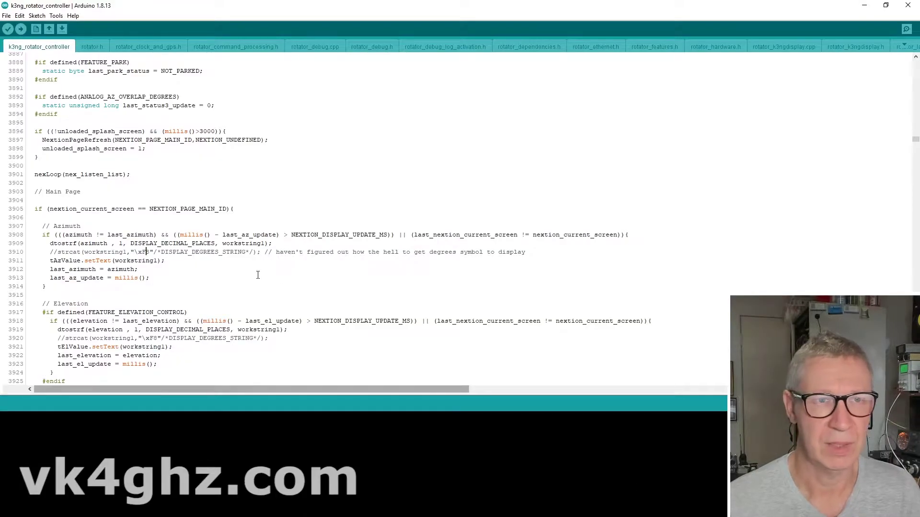
# Step: Uncomment line 3910 and select its F8 code for replacement with B0
pyautogui.click(50, 251)
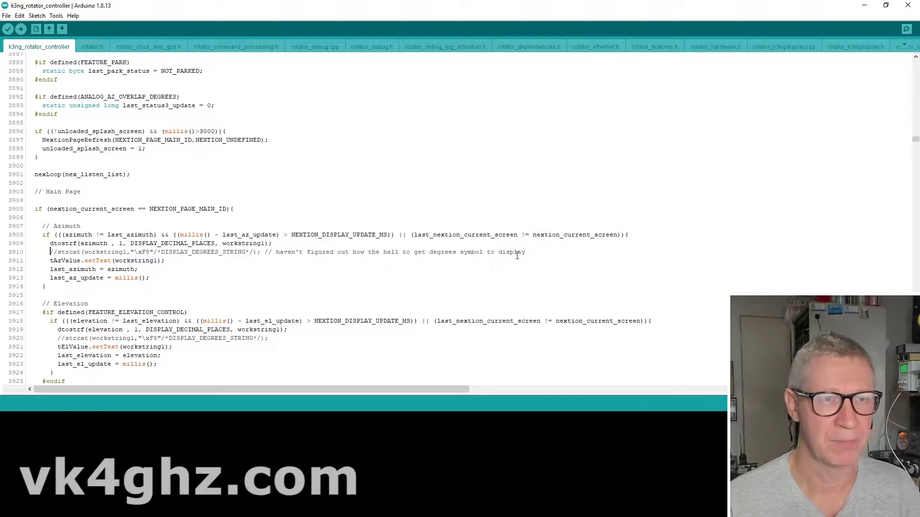
pyautogui.press('Delete')
pyautogui.press('Delete')
pyautogui.press('Delete')
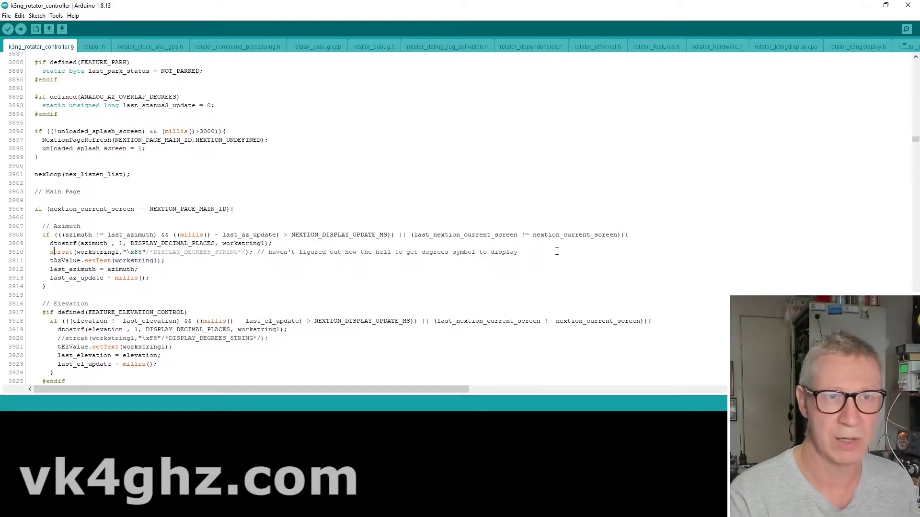
pyautogui.press('Right')
pyautogui.press('Right')
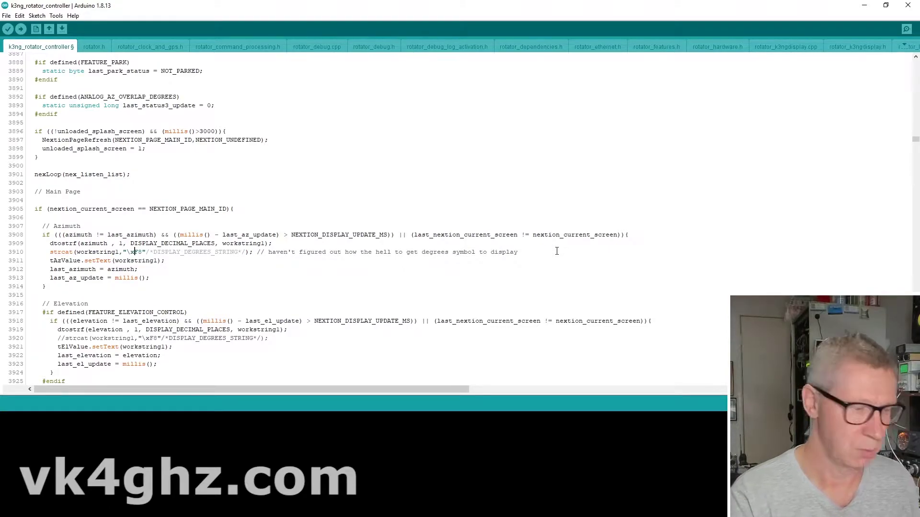
pyautogui.hotkey('shift', 'Right')
pyautogui.hotkey('shift', 'Right')
pyautogui.hotkey('shift', 'Right')
pyautogui.write('B')
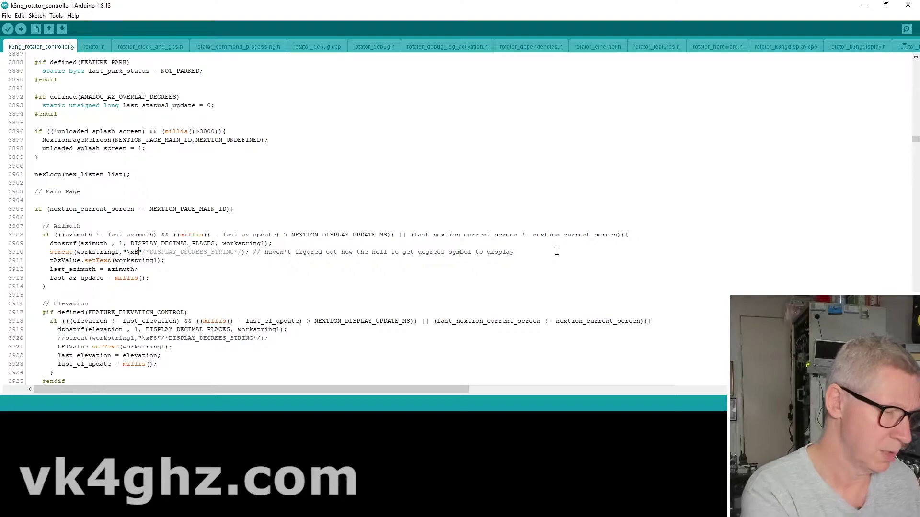
pyautogui.write('0')
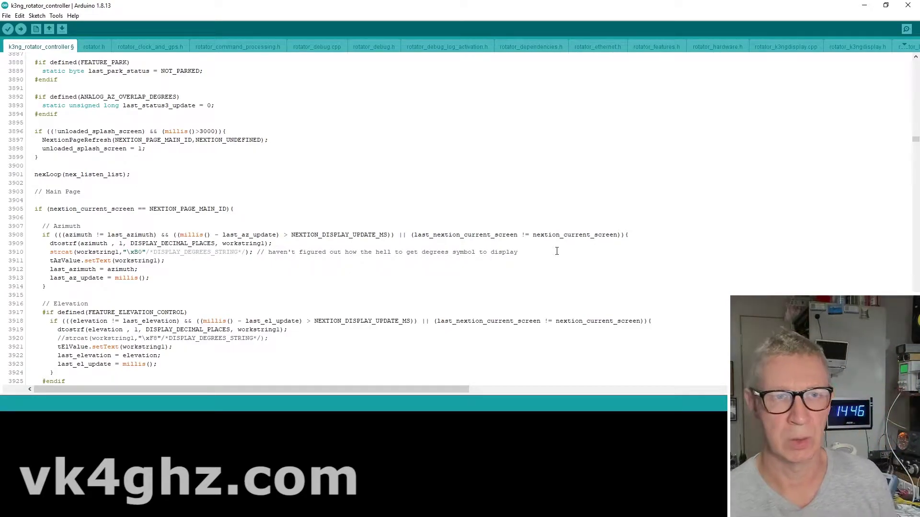
# Step: Find the xF8 on line 3920, uncomment it and change the code to \xB0
pyautogui.hotkey('ctrl', 'f')
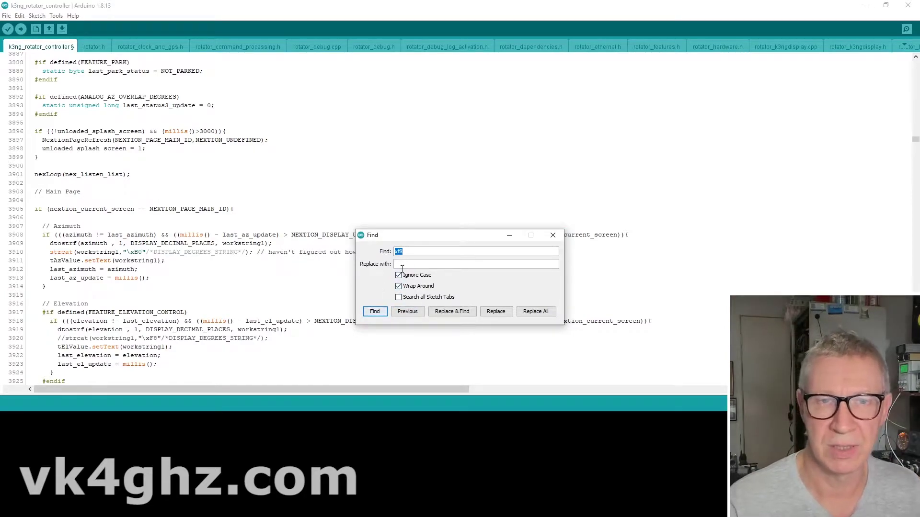
pyautogui.click(374, 311)
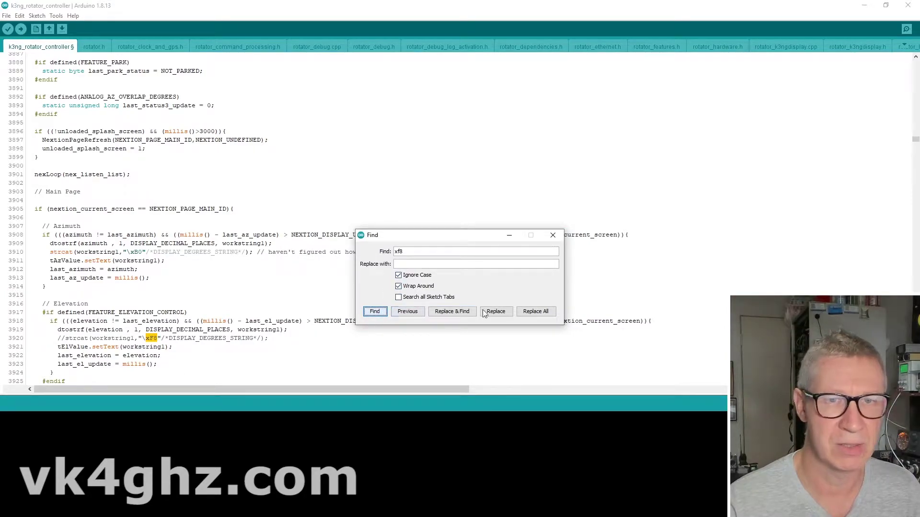
pyautogui.click(552, 236)
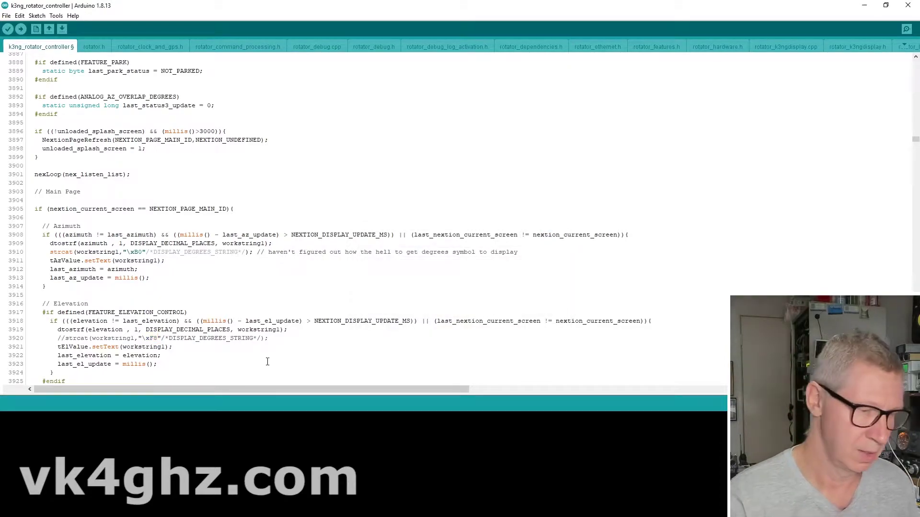
pyautogui.press('Delete')
pyautogui.press('Delete')
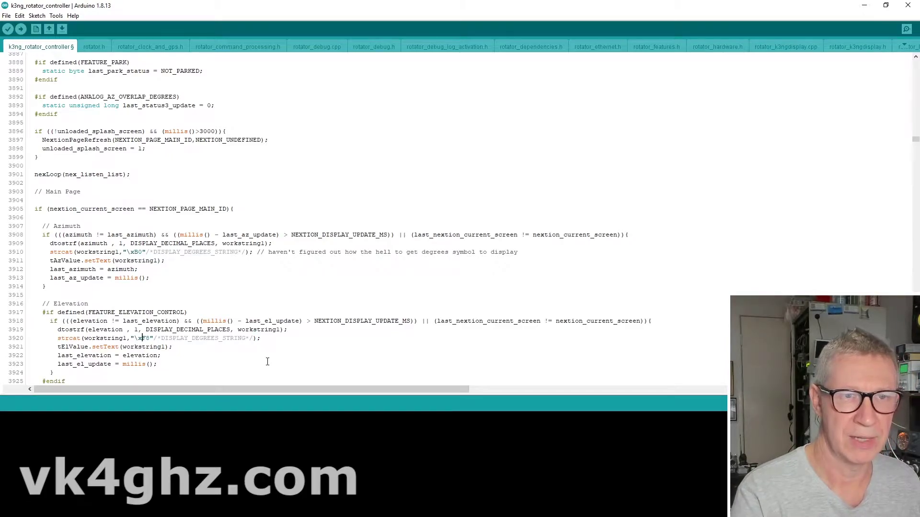
pyautogui.write('B0')
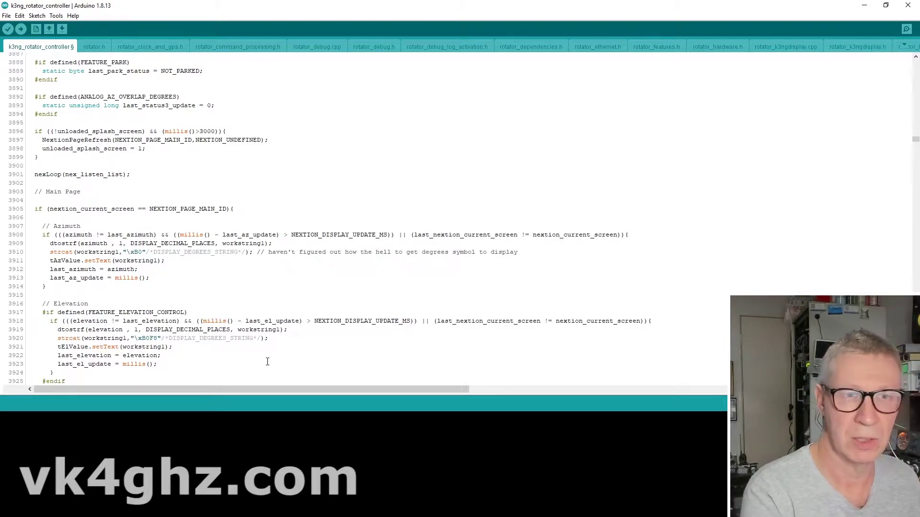
pyautogui.press('Delete')
pyautogui.press('Delete')
# Step: Find the xF8 on line 4838, uncomment it and change the code to \xB0
pyautogui.hotkey('ctrl', 'f')
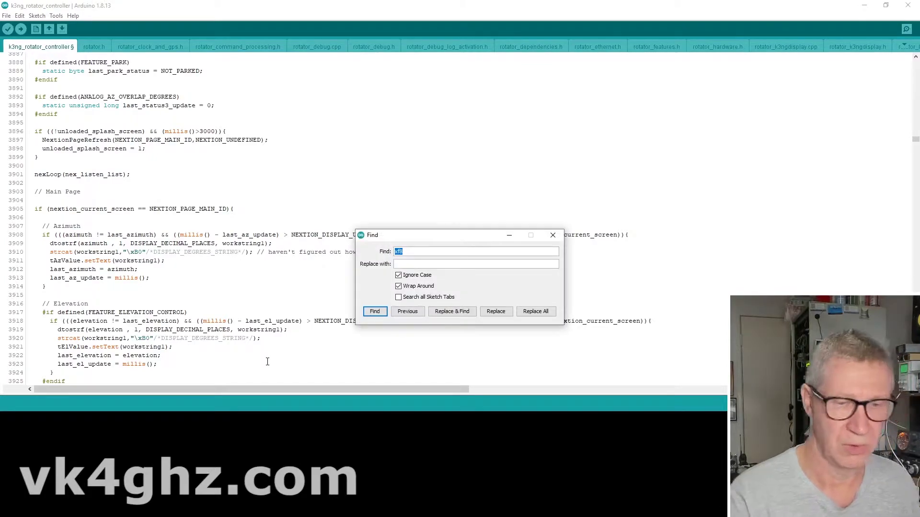
pyautogui.press('Return')
pyautogui.press('Escape')
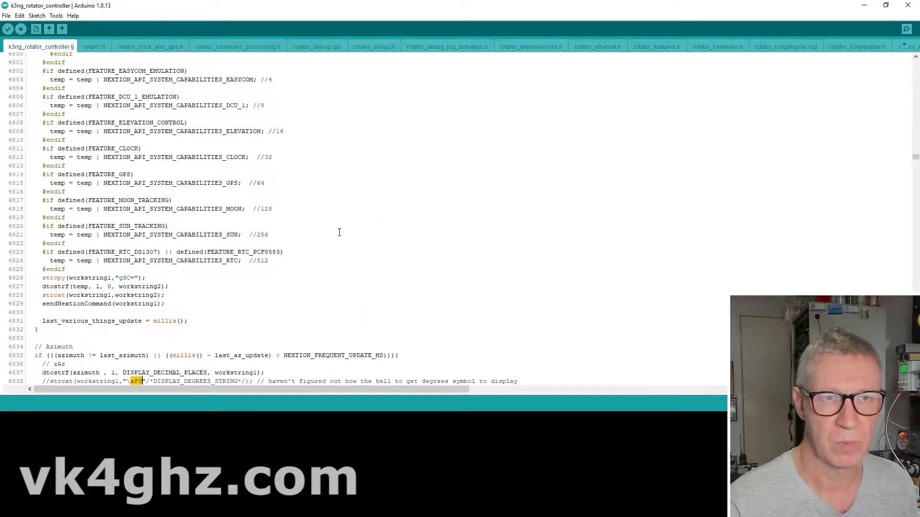
pyautogui.scroll(-5, 339, 232)
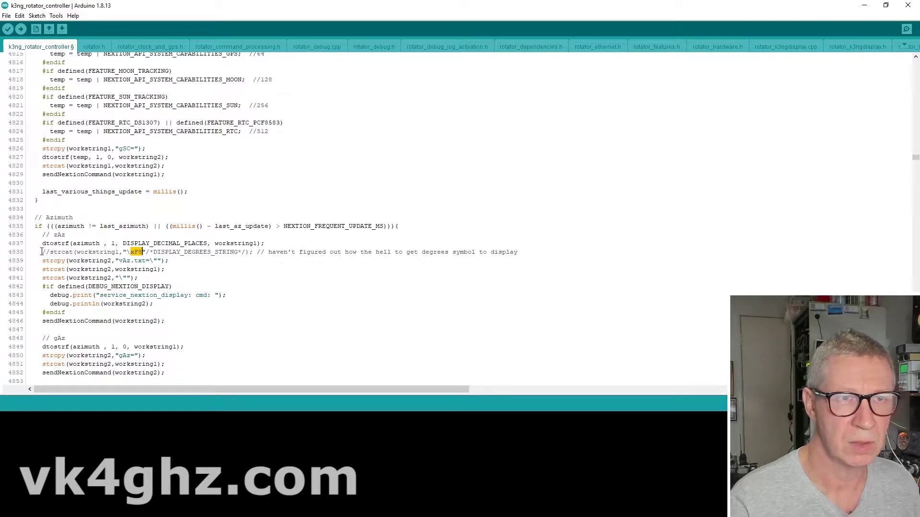
pyautogui.press('Delete')
pyautogui.press('Delete')
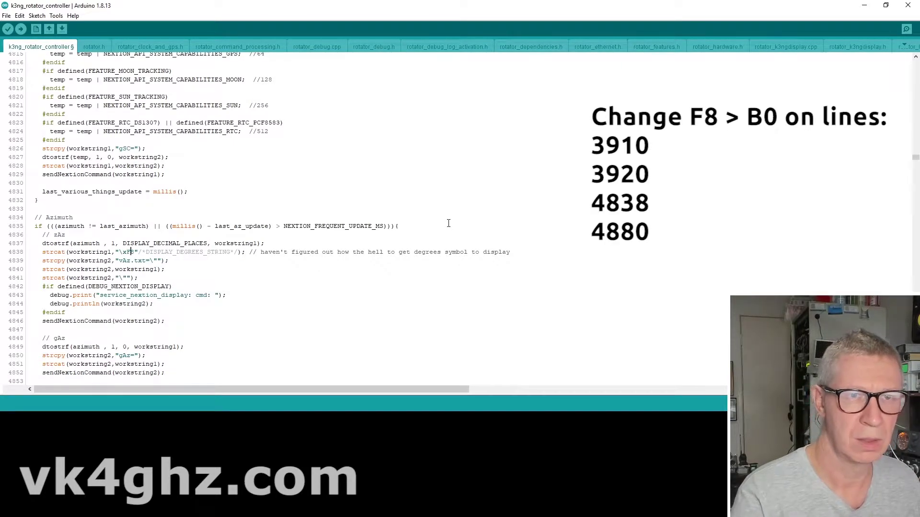
pyautogui.write('B0')
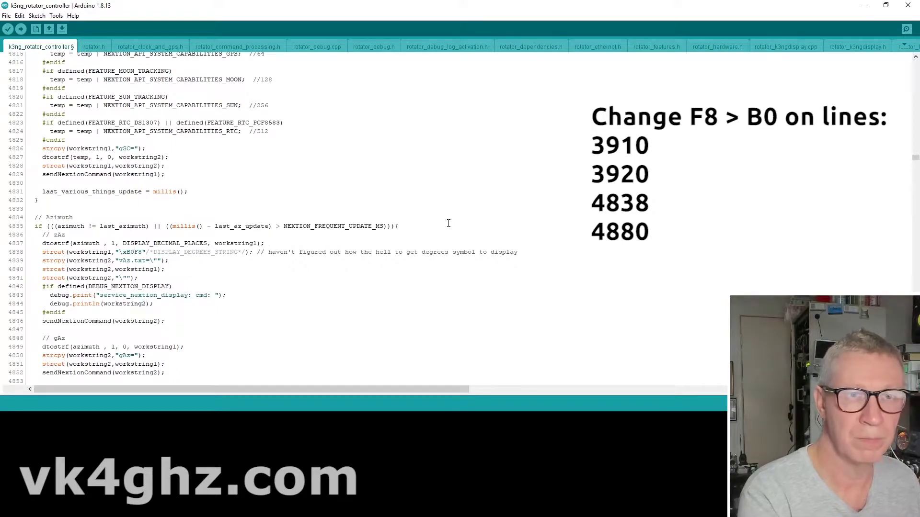
pyautogui.press('Delete')
pyautogui.press('Delete')
# Step: Find the last xF8 occurrence on line 4880 and remove its leading //
pyautogui.hotkey('ctrl', 'f')
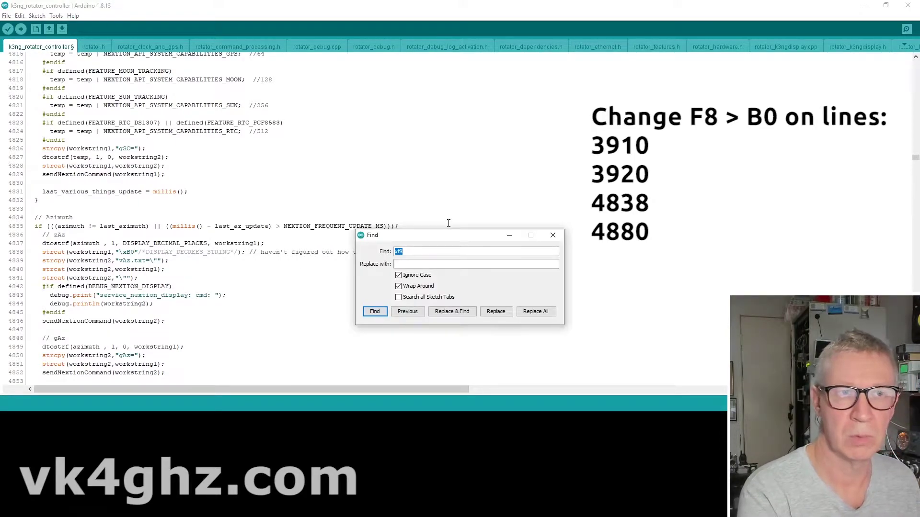
pyautogui.press('Return')
pyautogui.press('Escape')
pyautogui.scroll(-2, 252, 295)
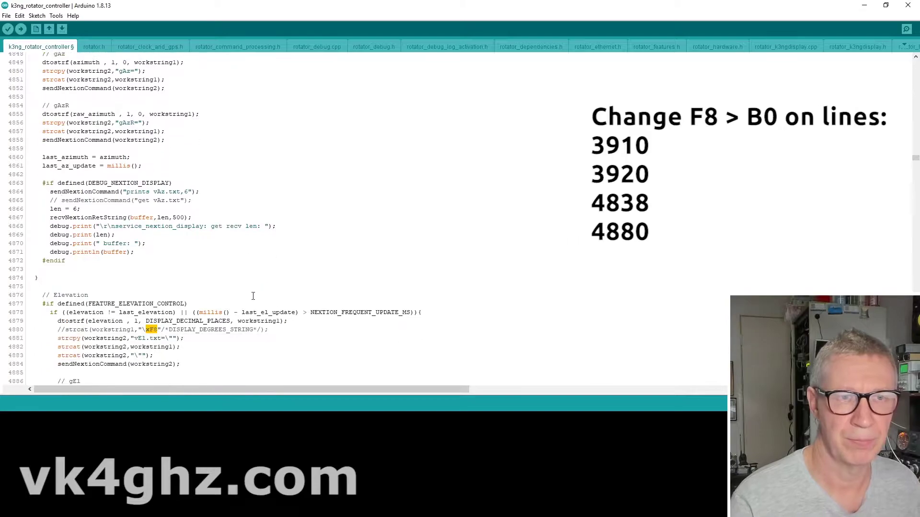
pyautogui.click(60, 329)
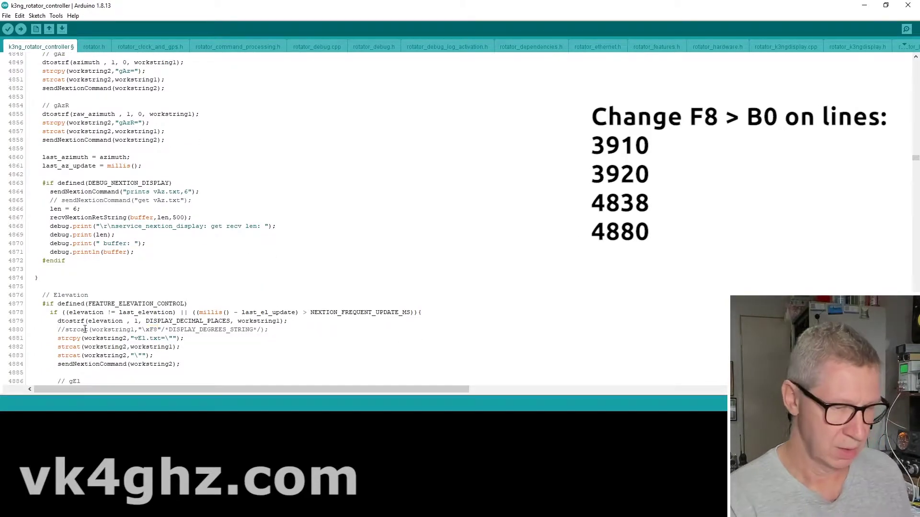
pyautogui.press('Delete')
pyautogui.press('Delete')
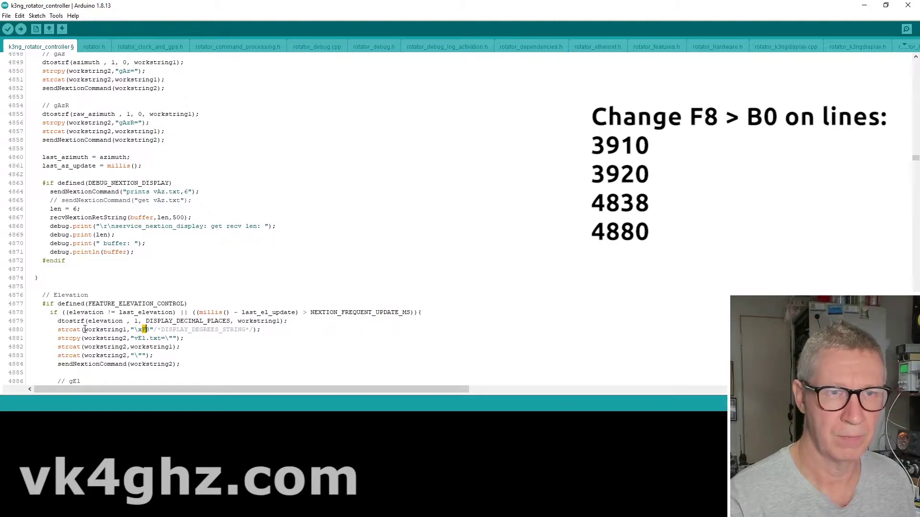
pyautogui.write('B0')
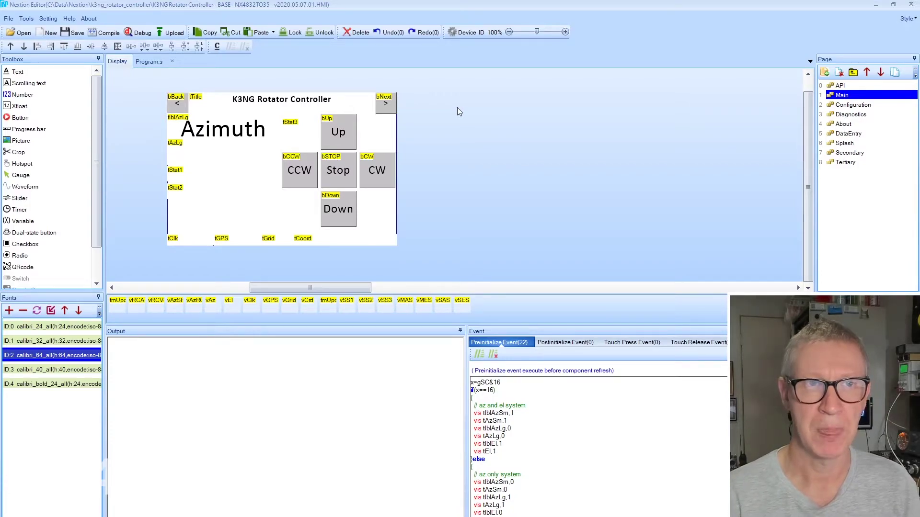
# Step: Select the tAzLg readout and inspect its font attribute value 2
pyautogui.click(235, 151)
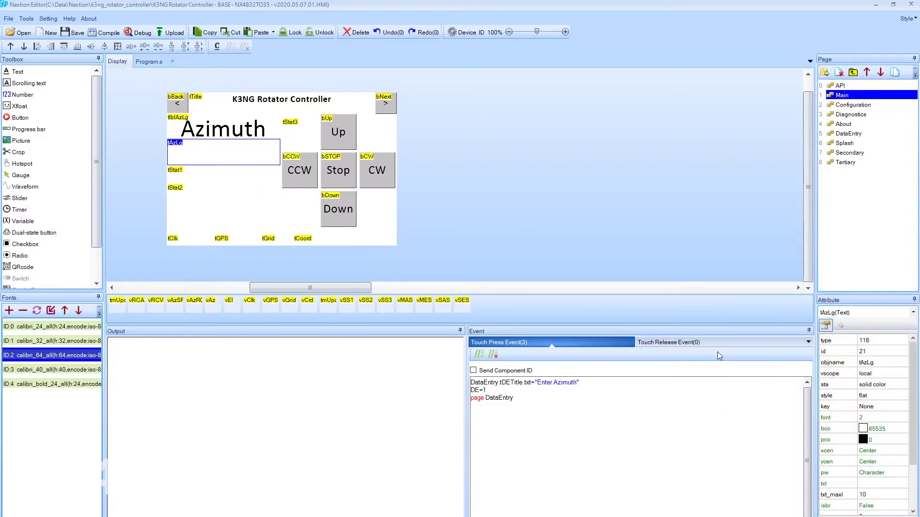
pyautogui.click(875, 418)
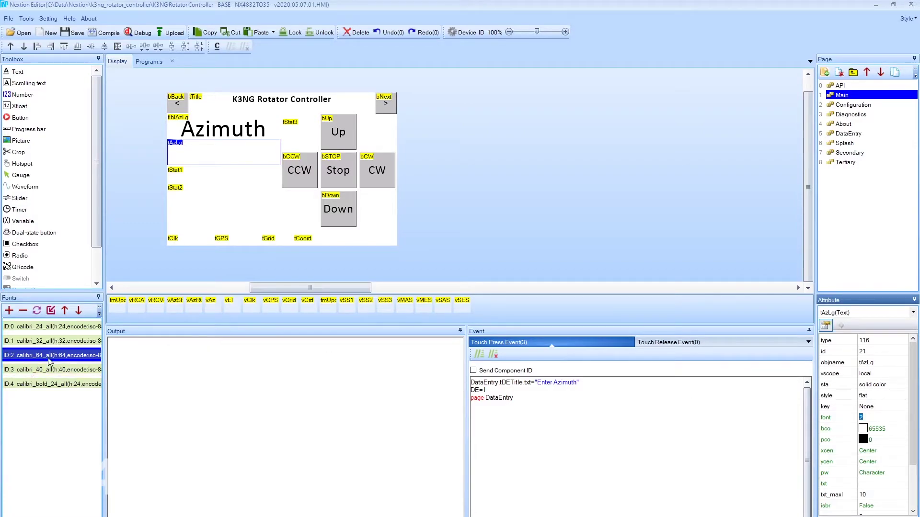
pyautogui.click(65, 358)
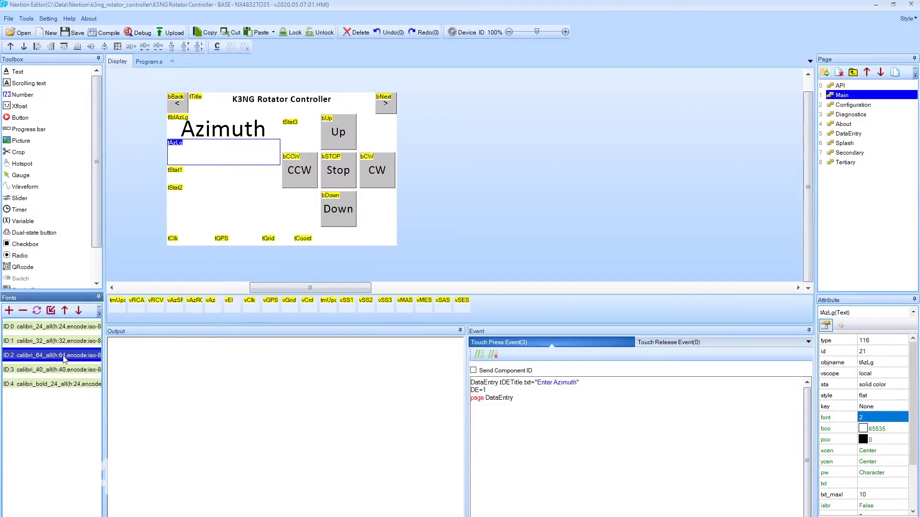
pyautogui.doubleClick(65, 355)
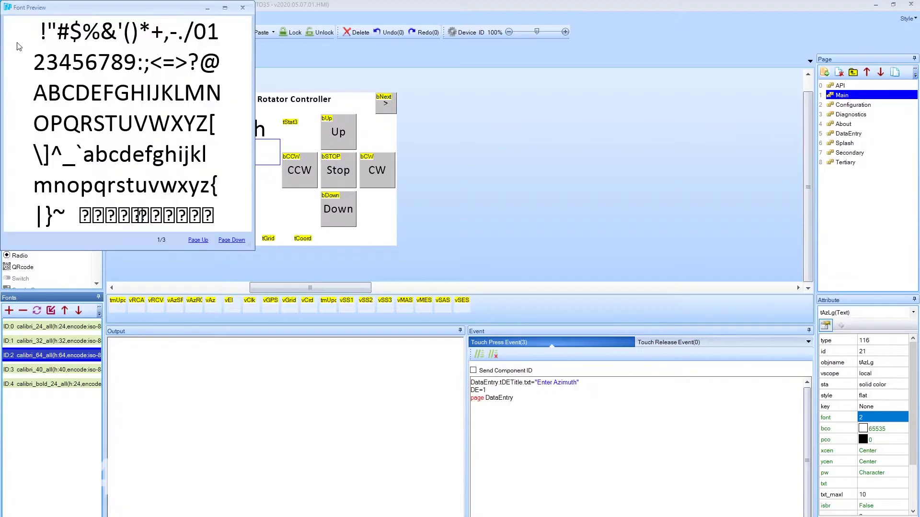
pyautogui.moveTo(255, 246); pyautogui.dragTo(717, 314)
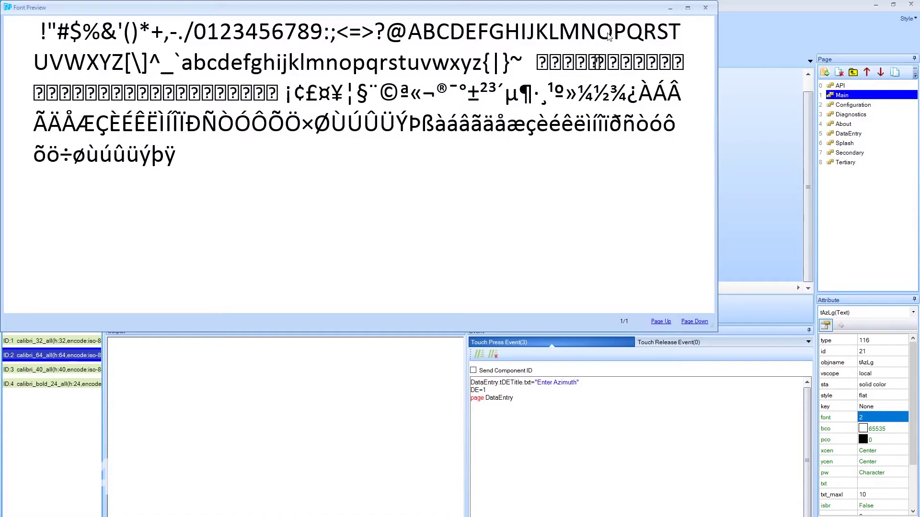
pyautogui.click(707, 8)
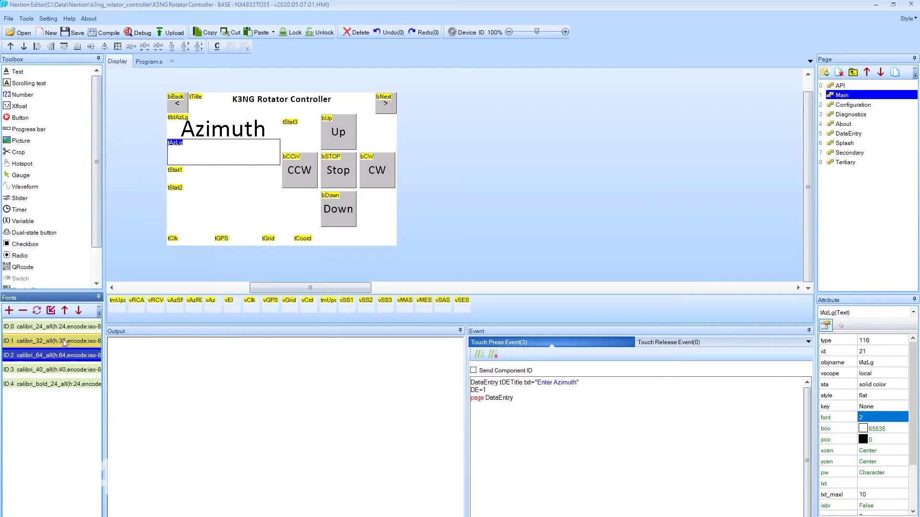
# Step: Select the bold Calibri 24 font, then open the Tools menu
pyautogui.click(57, 384)
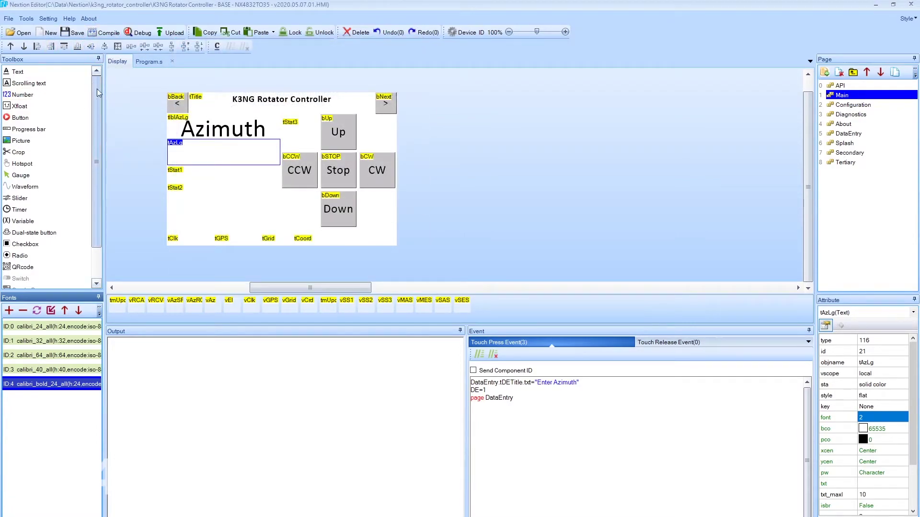
pyautogui.click(31, 18)
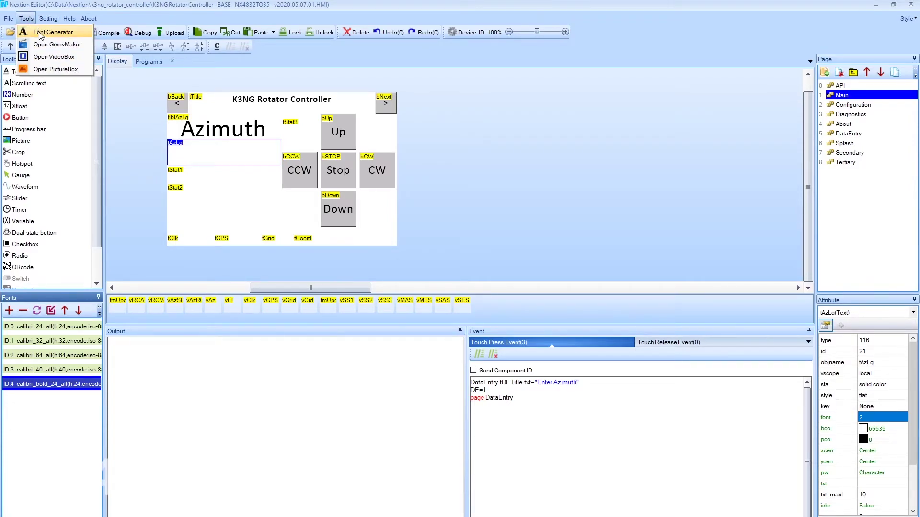
# Step: Start a new font in Font Generator with height 40 and Bold ticked
pyautogui.click(40, 32)
pyautogui.click(402, 197)
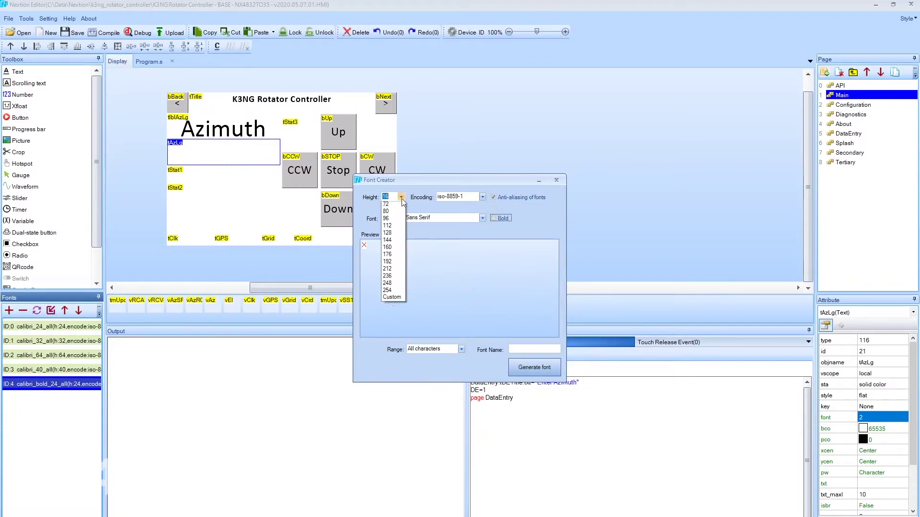
pyautogui.click(391, 226)
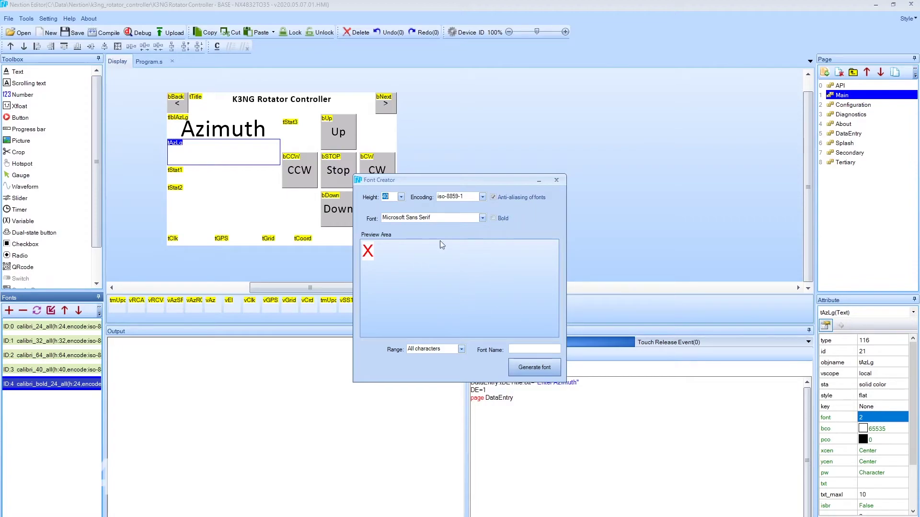
pyautogui.click(494, 219)
# Step: Choose the Arial typeface and enter AA-Arial-40B as the font name
pyautogui.click(523, 350)
pyautogui.write('AA')
pyautogui.click(483, 218)
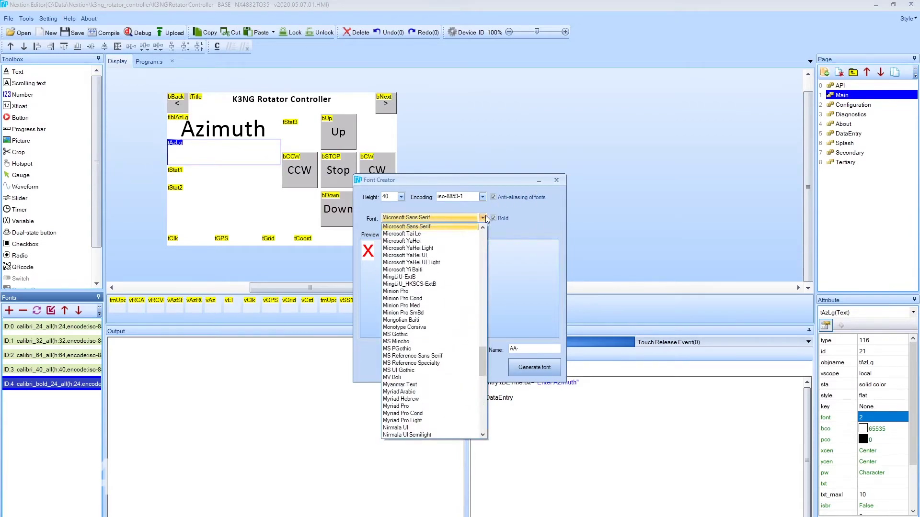
pyautogui.scroll(5, 450, 288)
pyautogui.scroll(5, 453, 319)
pyautogui.scroll(3, 454, 319)
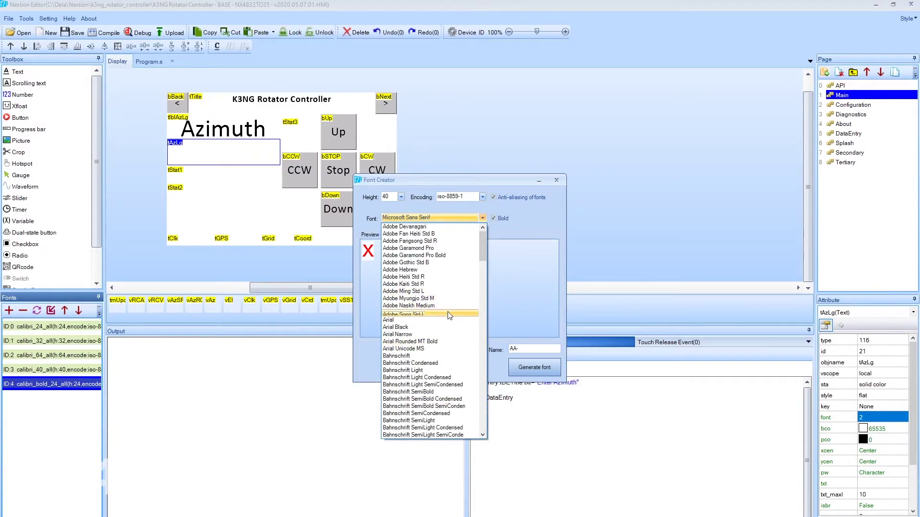
pyautogui.scroll(1, 446, 324)
pyautogui.click(420, 343)
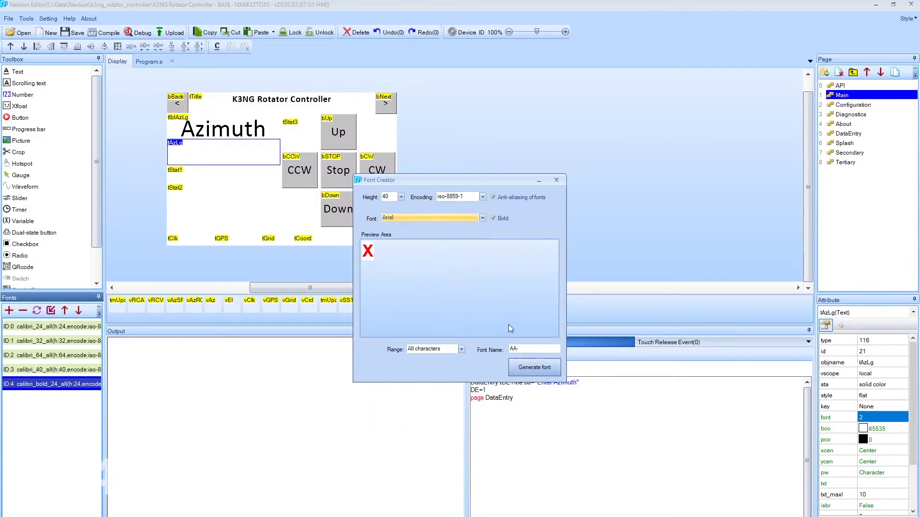
pyautogui.click(538, 349)
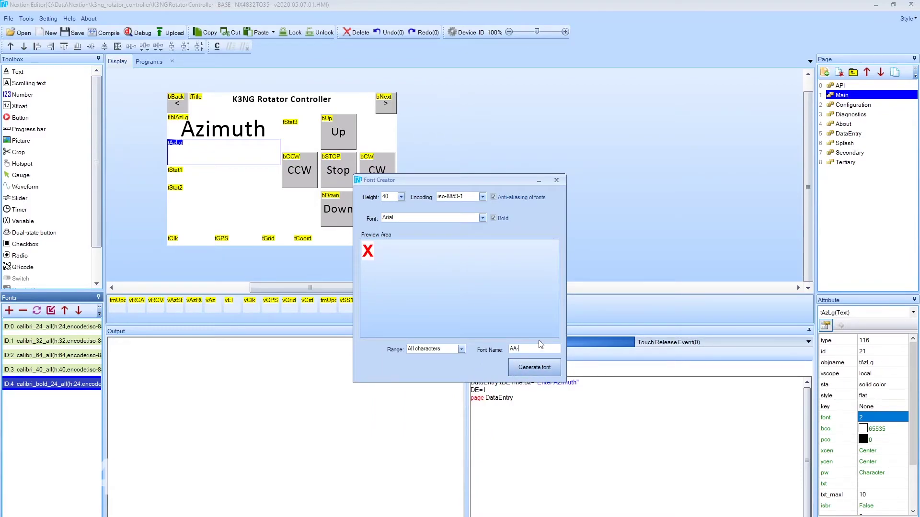
pyautogui.write('A')
pyautogui.write('rial-40B')
pyautogui.hotkey('ctrl', 'a')
# Step: Generate and save AA-Arial-40B, add it to the project as font 5, and close Font Creator
pyautogui.click(536, 371)
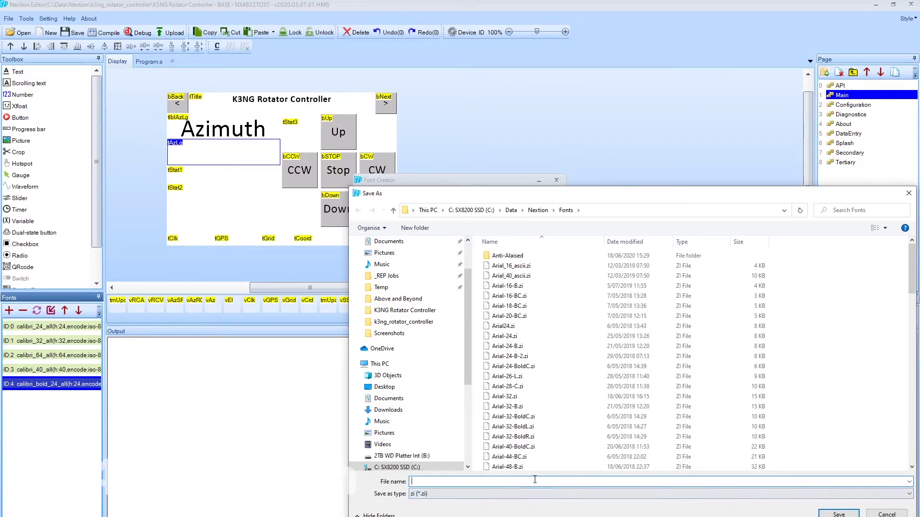
pyautogui.write('AA-Arial-40B')
pyautogui.press('Return')
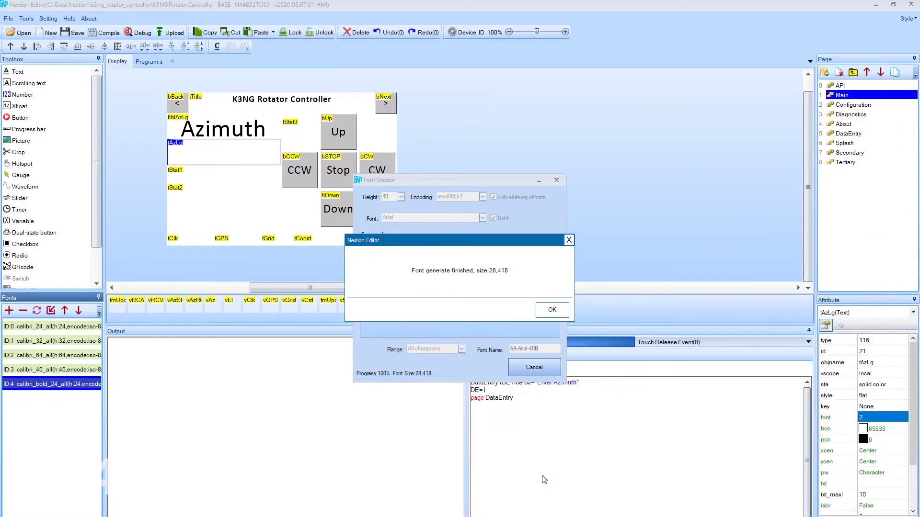
pyautogui.click(553, 310)
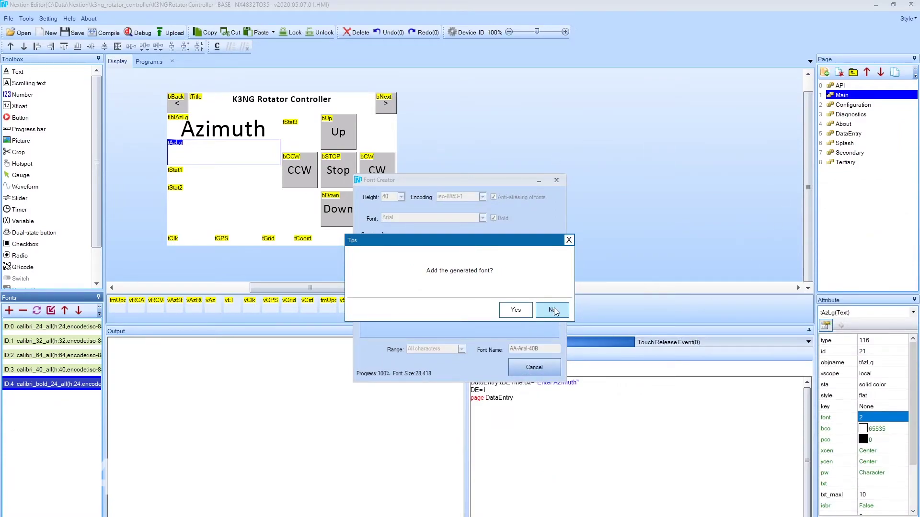
pyautogui.click(516, 312)
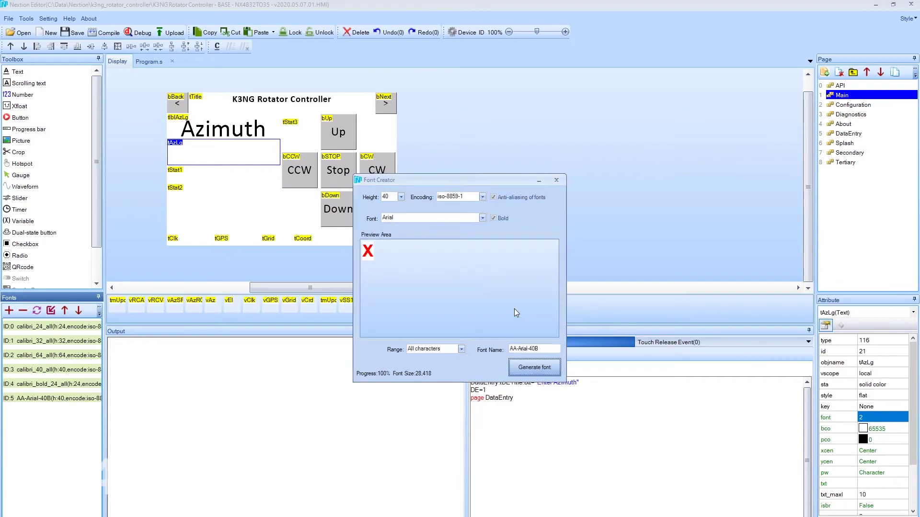
pyautogui.click(556, 179)
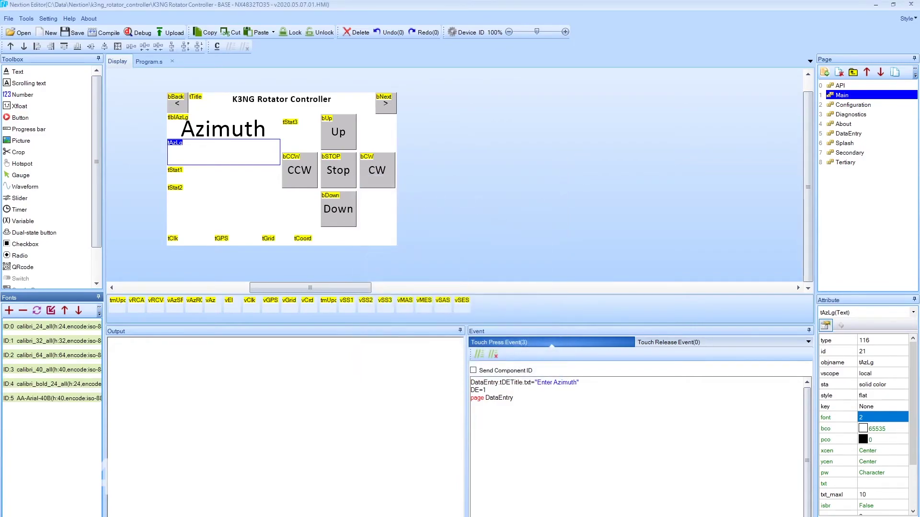
# Step: Open the ID 5 AA-Arial-40B font preview and enlarge it to show every glyph
pyautogui.click(44, 394)
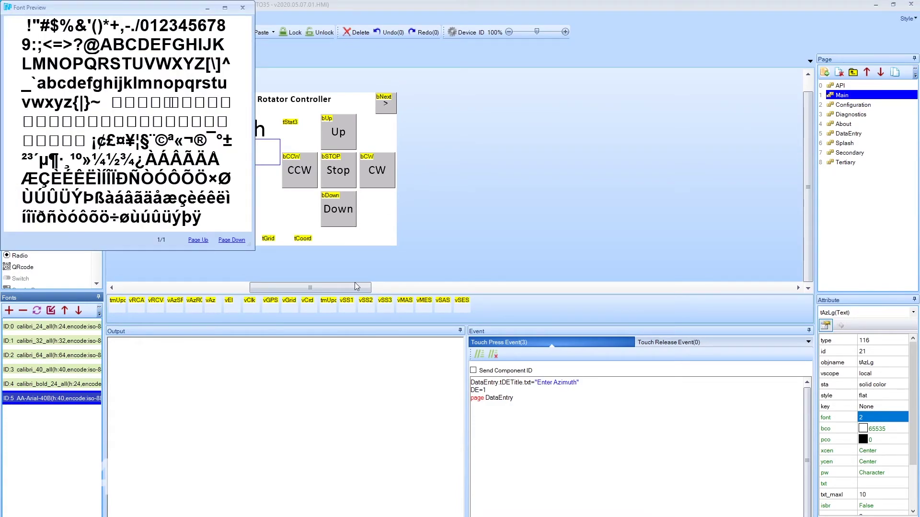
pyautogui.moveTo(250, 245); pyautogui.dragTo(564, 370)
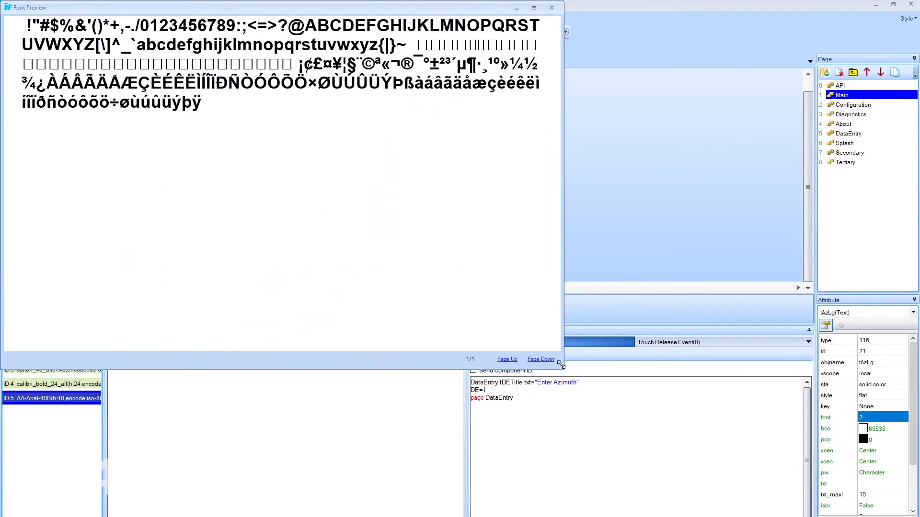